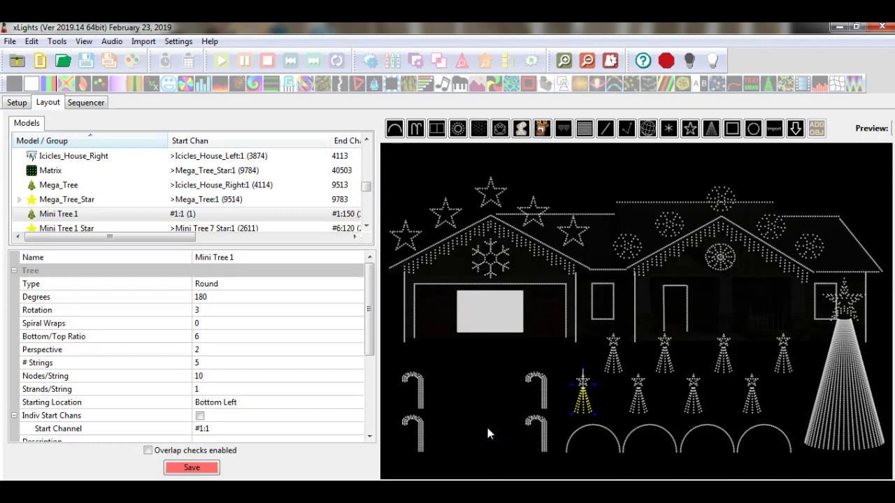
{"action": "left_click", "coordinate": [580, 409]}
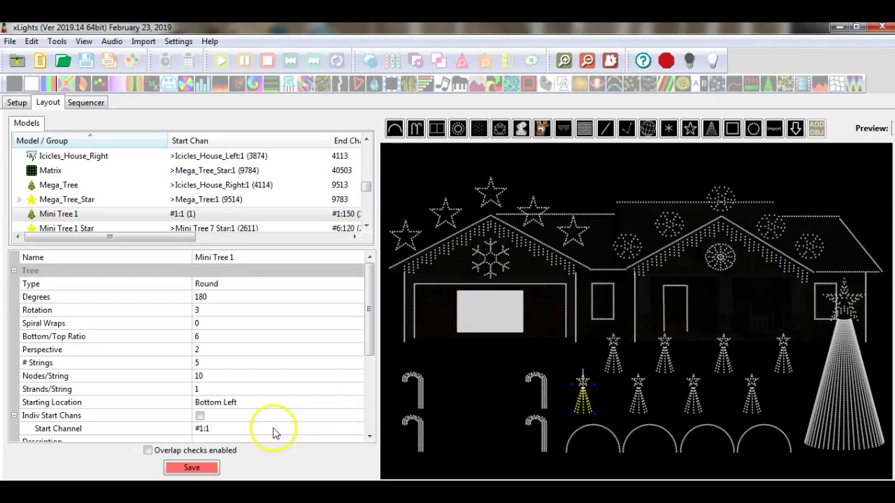
{"action": "left_click", "coordinate": [333, 431]}
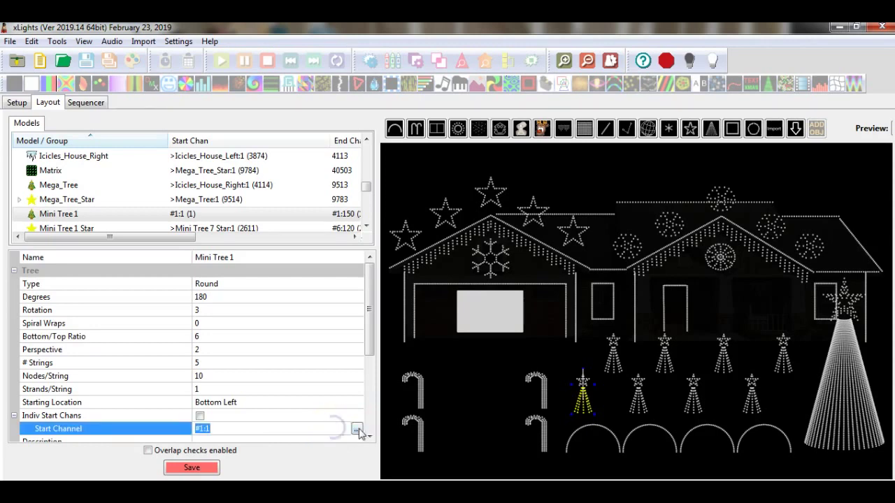
{"action": "left_click", "coordinate": [356, 428]}
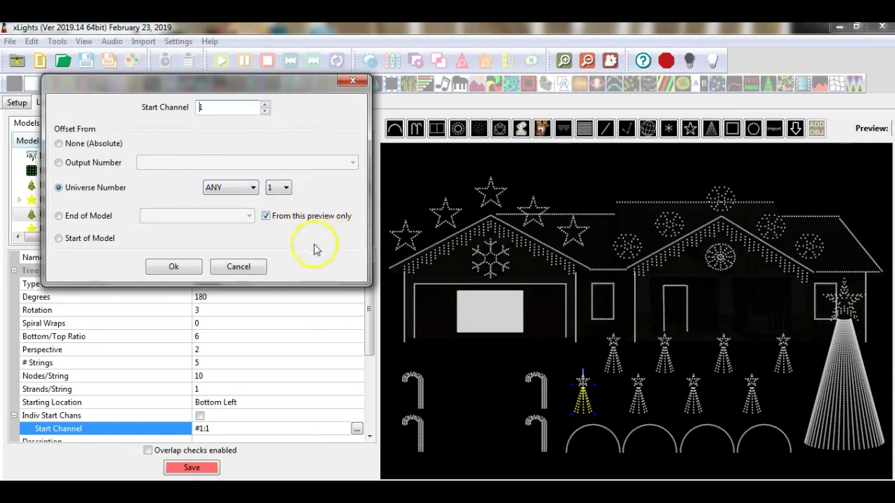
{"action": "left_click", "coordinate": [193, 267]}
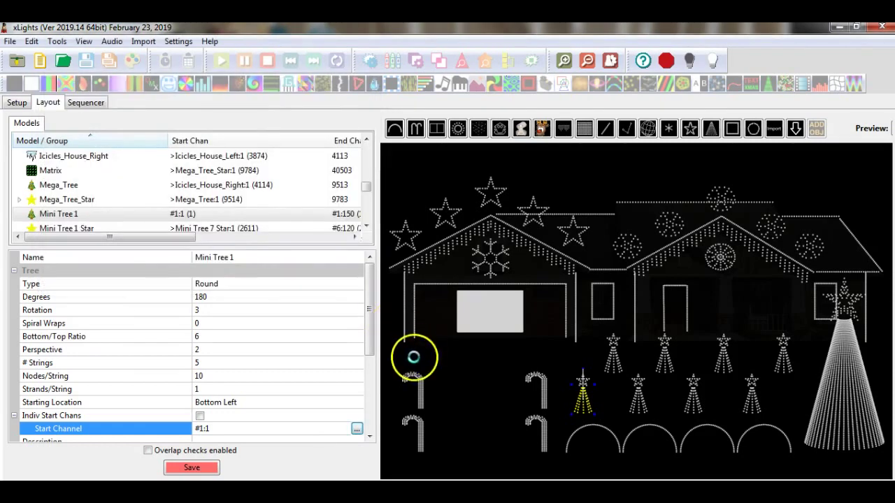
{"action": "left_click", "coordinate": [471, 408]}
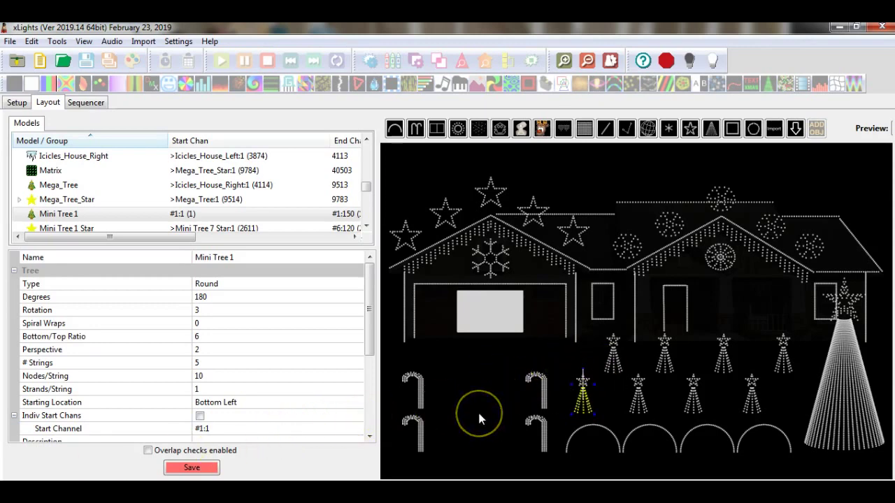
Set Mini Tree 1 Star's start channel to End of Model Mini Tree 1 (channel 151), then recheck it
{"action": "left_click", "coordinate": [583, 381]}
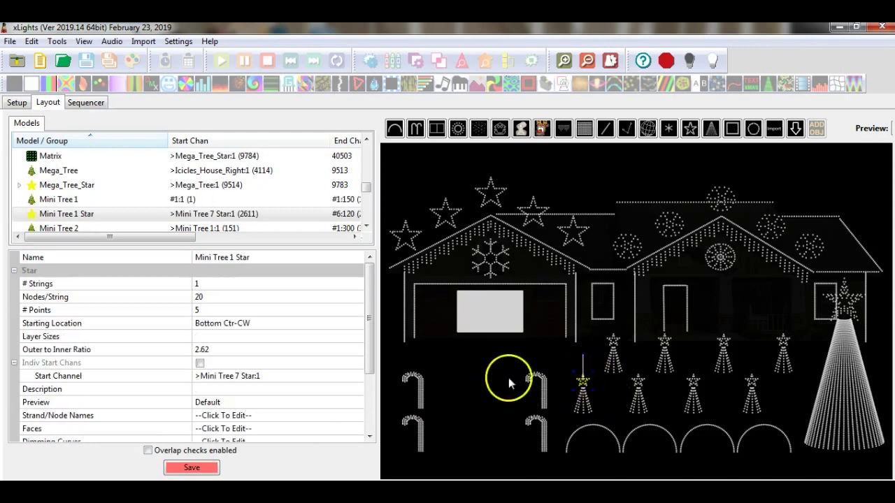
{"action": "left_click", "coordinate": [327, 376]}
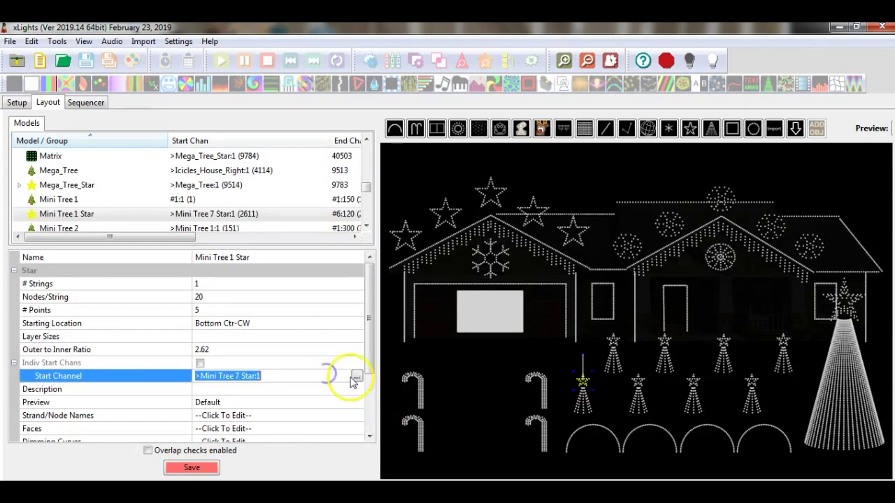
{"action": "left_click", "coordinate": [356, 376]}
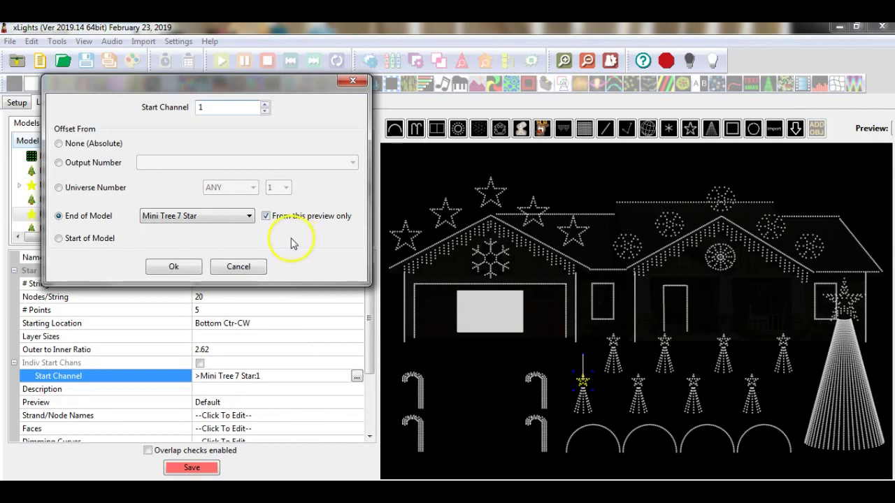
{"action": "left_click", "coordinate": [250, 217]}
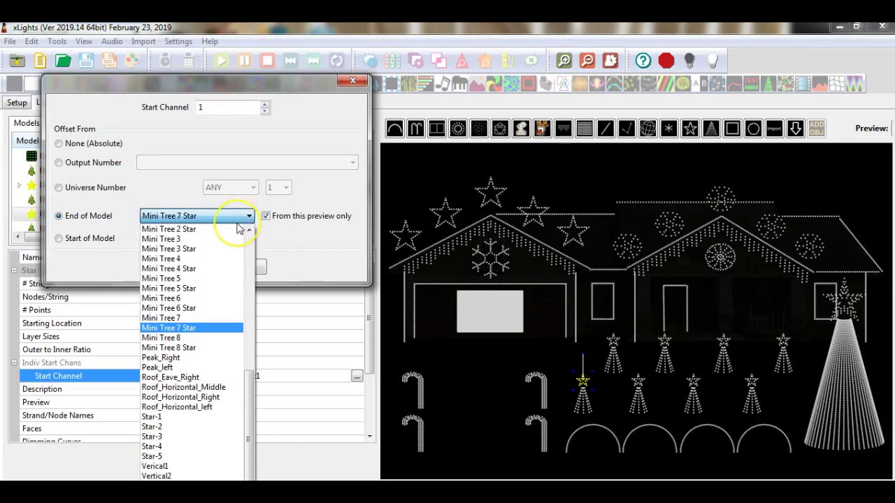
{"action": "scroll", "coordinate": [239, 241], "scroll_direction": "up", "scroll_amount": 3}
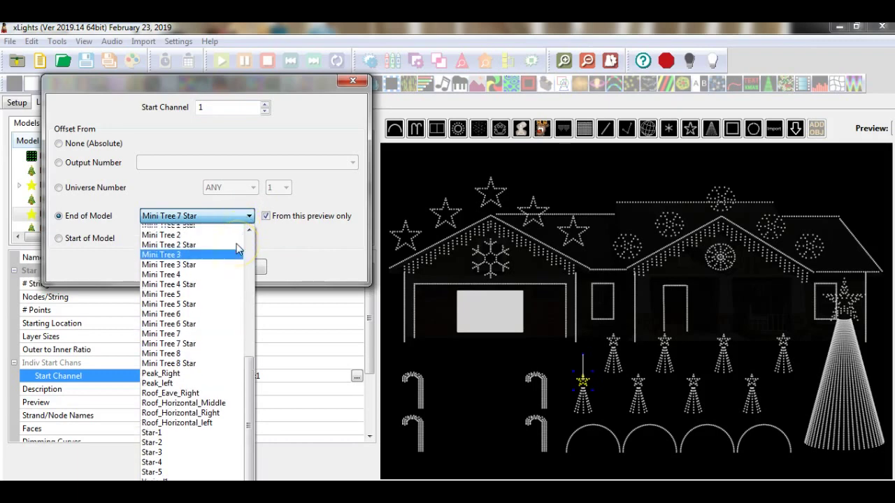
{"action": "scroll", "coordinate": [238, 248], "scroll_direction": "up", "scroll_amount": 1}
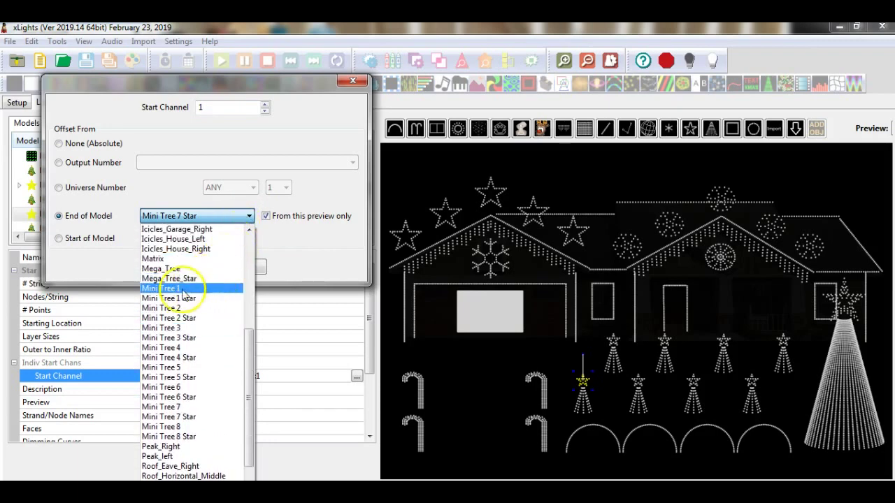
{"action": "left_click", "coordinate": [168, 288]}
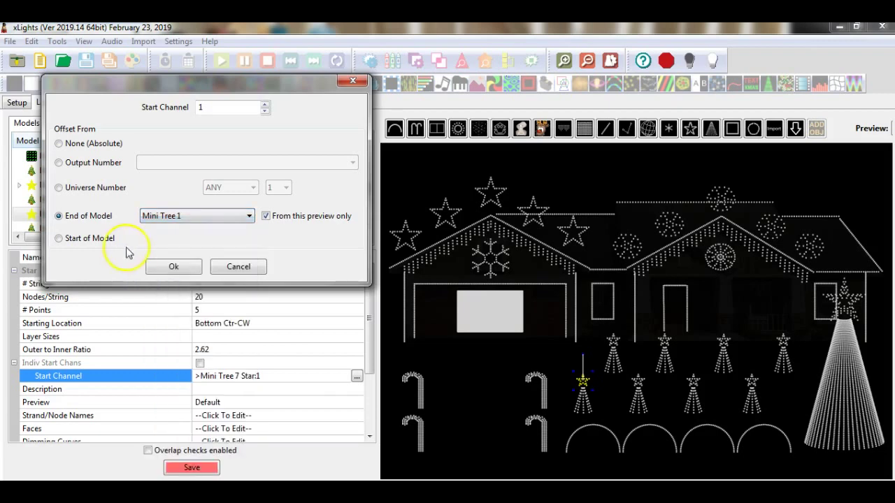
{"action": "left_click", "coordinate": [173, 267]}
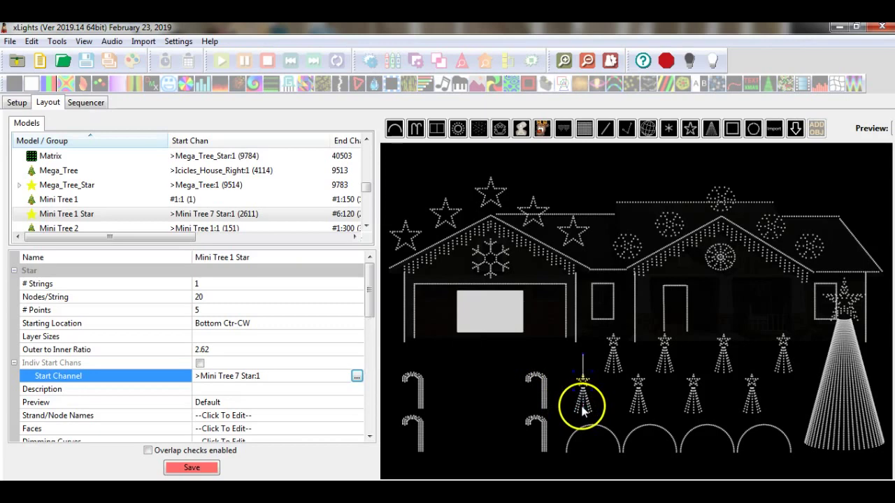
{"action": "left_click", "coordinate": [580, 383]}
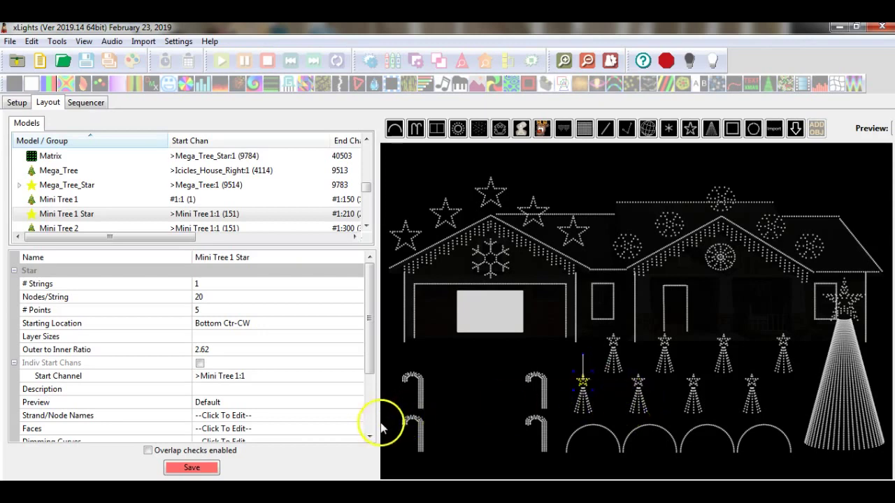
Set Mini Tree 2's start channel to End of Model Mini Tree 1 Star, channel 211
{"action": "left_click", "coordinate": [638, 406]}
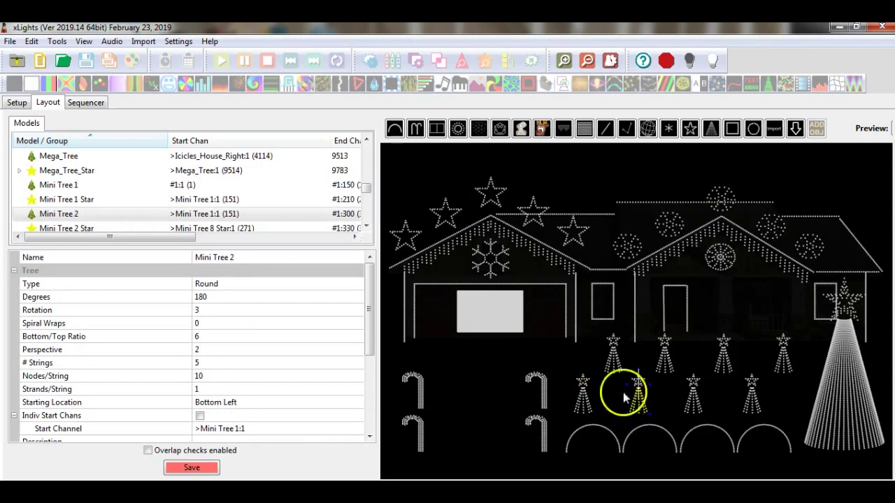
{"action": "left_click", "coordinate": [288, 428]}
{"action": "left_click", "coordinate": [355, 429]}
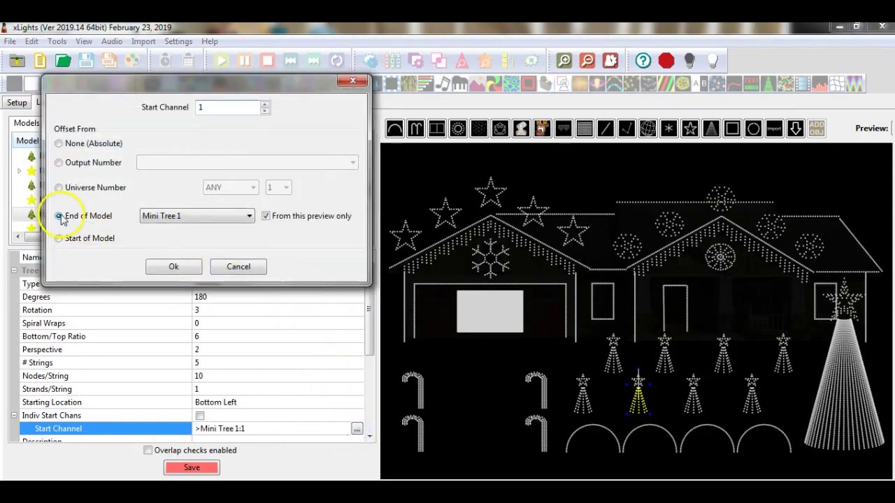
{"action": "left_click", "coordinate": [250, 218]}
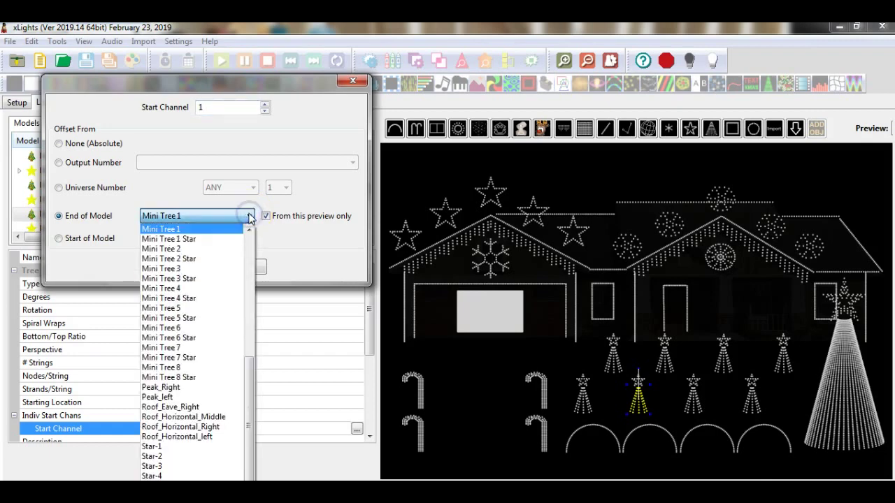
{"action": "left_click", "coordinate": [185, 239]}
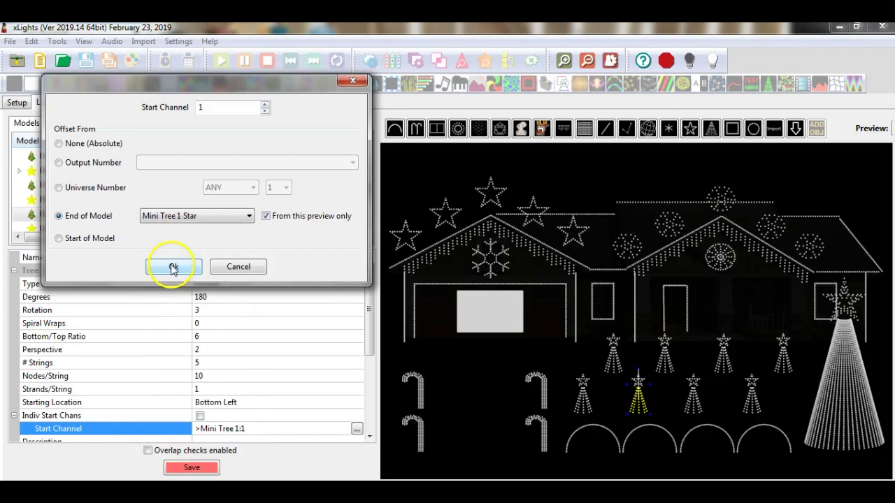
{"action": "left_click", "coordinate": [173, 269]}
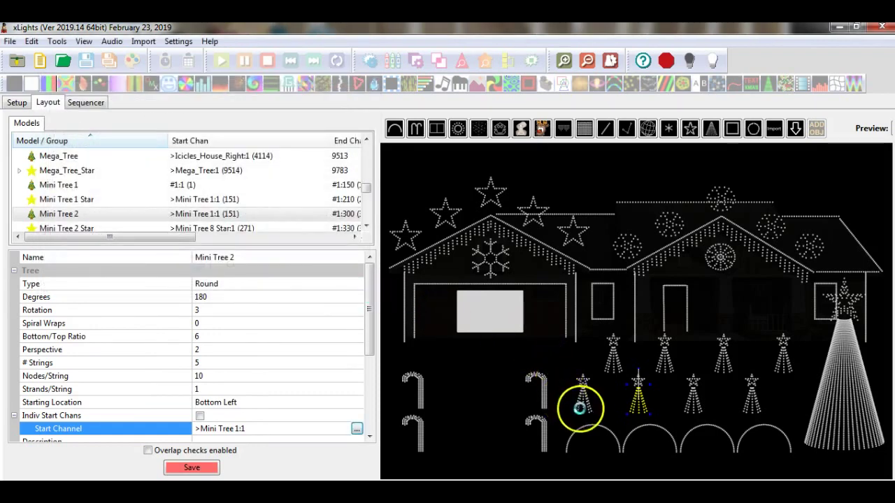
{"action": "left_click", "coordinate": [641, 411]}
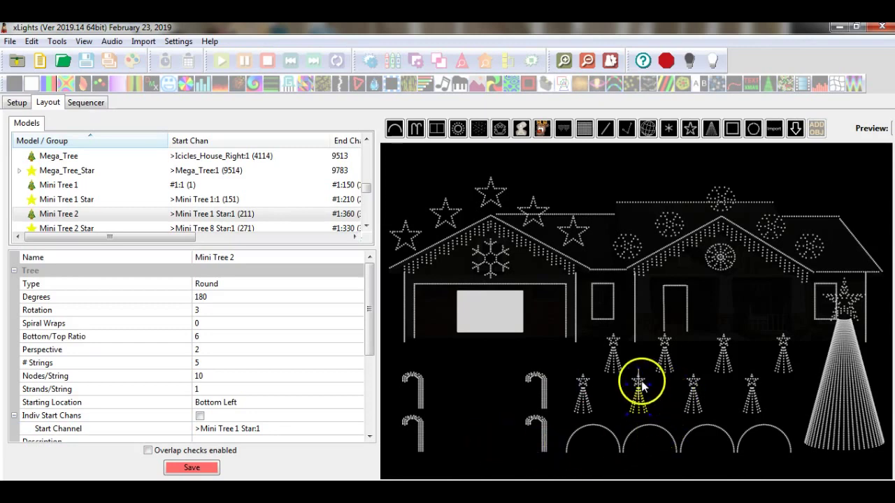
Set Mini Tree 2 Star's start channel to End of Model Mini Tree 2, channel 361
{"action": "left_click", "coordinate": [638, 381]}
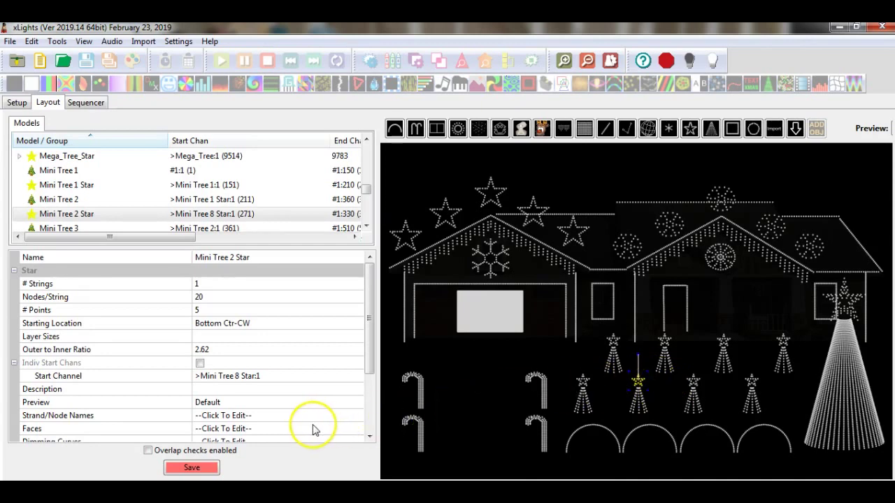
{"action": "left_click", "coordinate": [310, 376]}
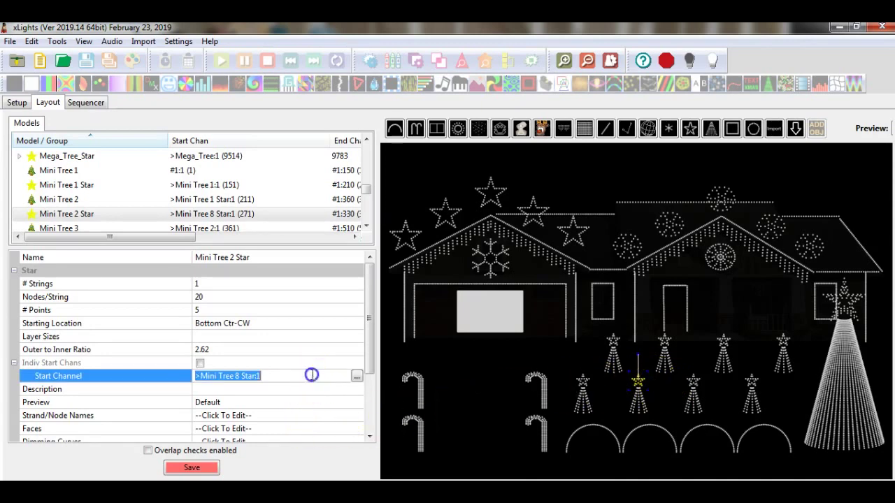
{"action": "left_click", "coordinate": [356, 377]}
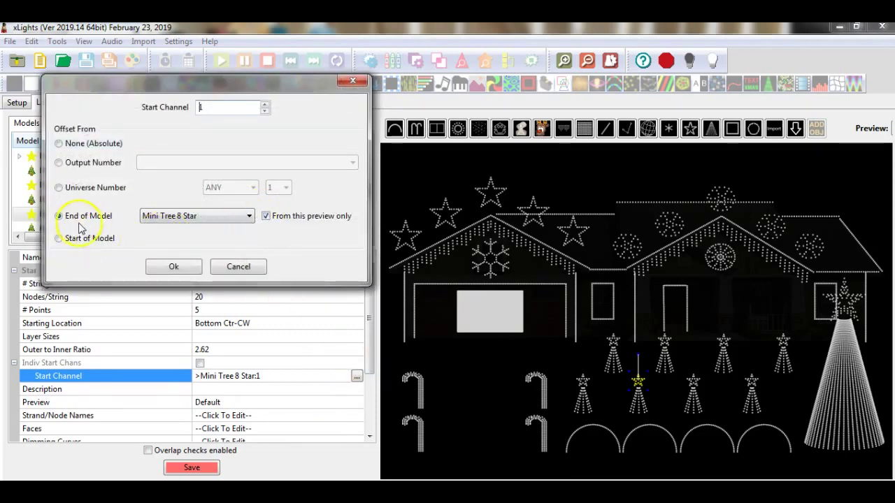
{"action": "left_click", "coordinate": [250, 217]}
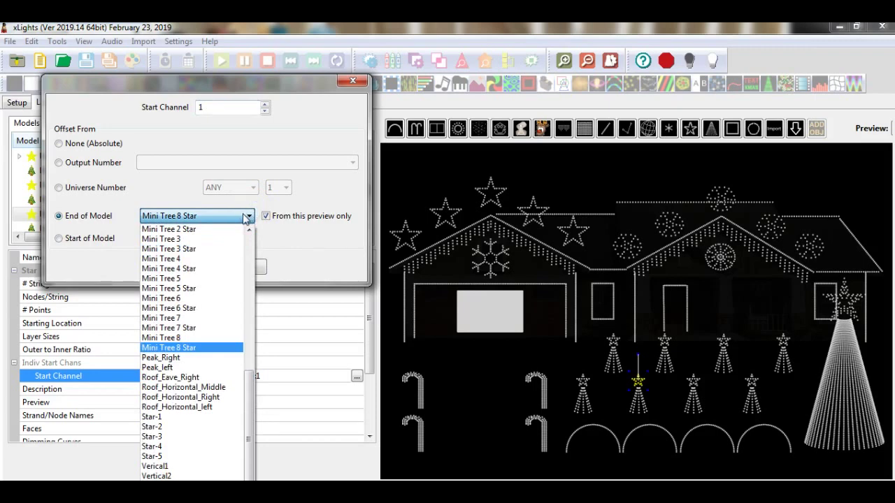
{"action": "scroll", "coordinate": [234, 234], "scroll_direction": "up", "scroll_amount": 2}
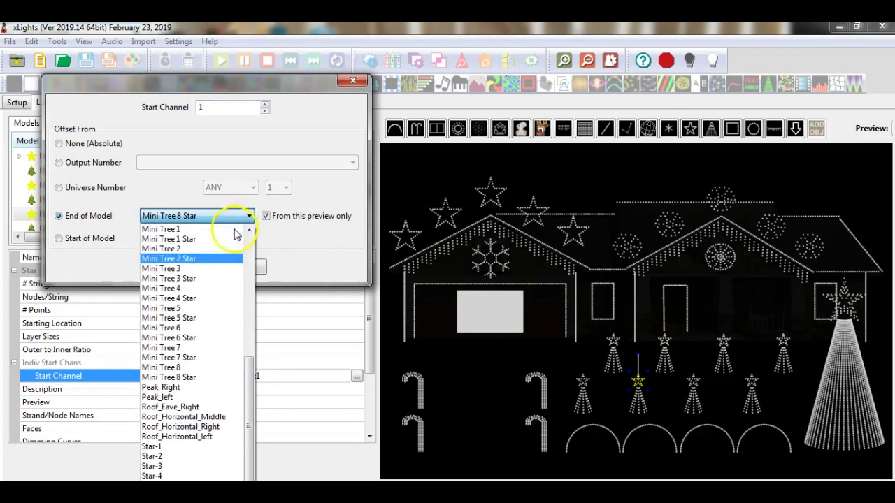
{"action": "left_click", "coordinate": [166, 278]}
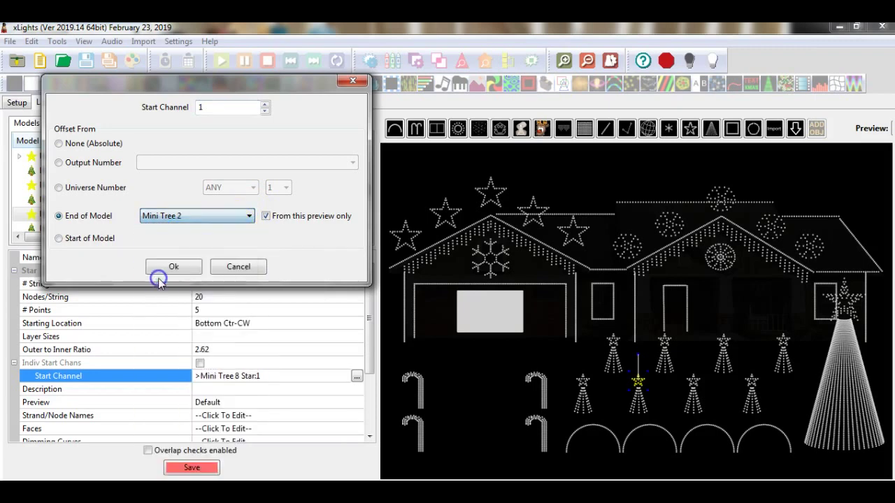
{"action": "left_click", "coordinate": [174, 267]}
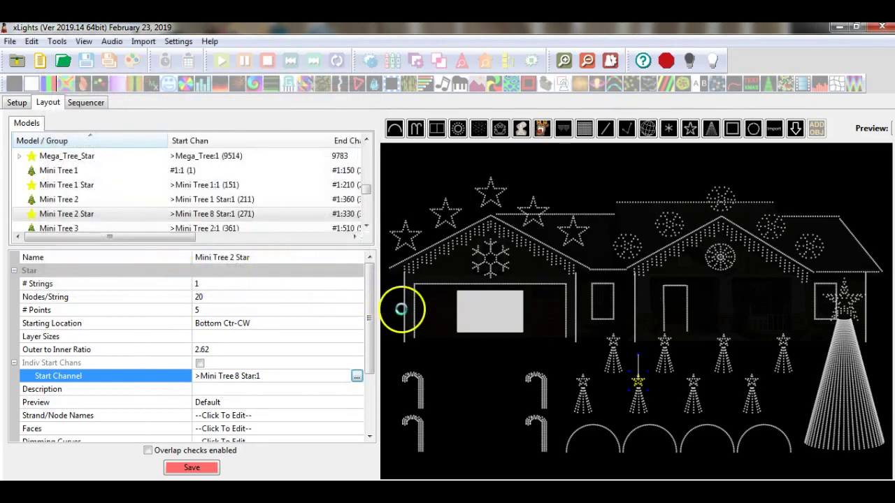
{"action": "left_click", "coordinate": [692, 404]}
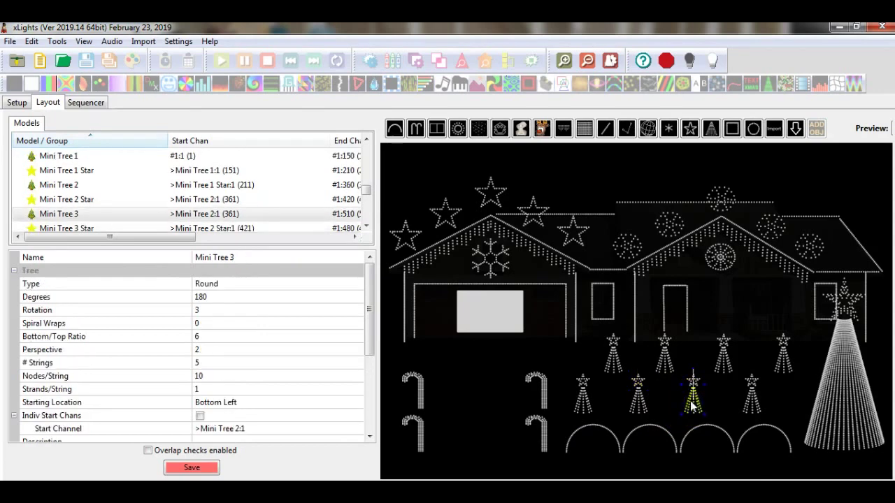
Set Mini Tree 3's start channel to End of Model Mini Tree 2 Star, channel 421
{"action": "left_click", "coordinate": [305, 430]}
{"action": "left_click", "coordinate": [357, 428]}
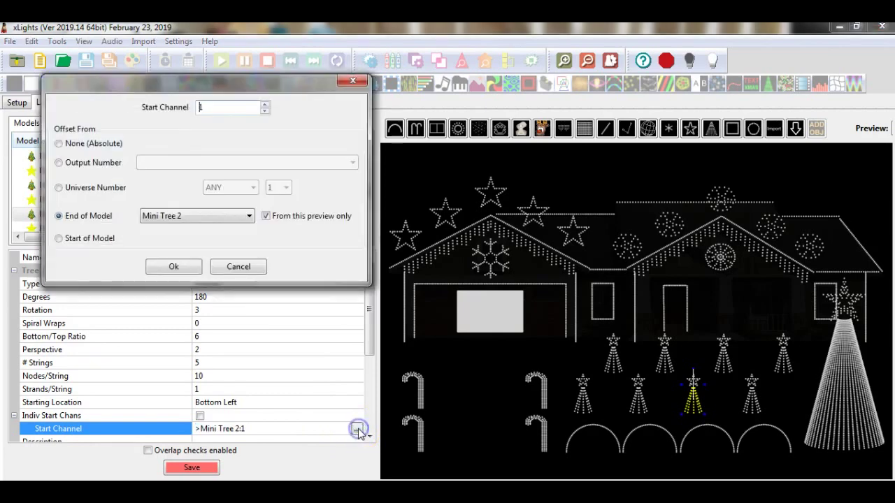
{"action": "left_click", "coordinate": [249, 216]}
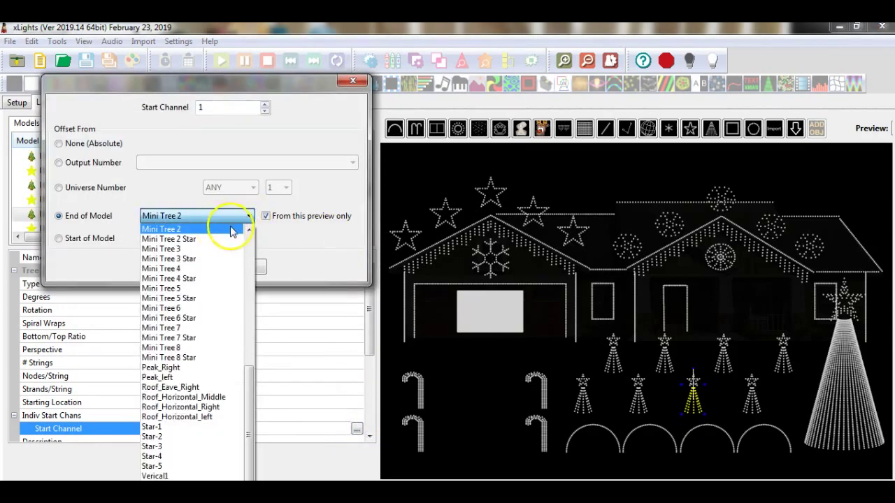
{"action": "left_click", "coordinate": [181, 239]}
{"action": "left_click", "coordinate": [174, 267]}
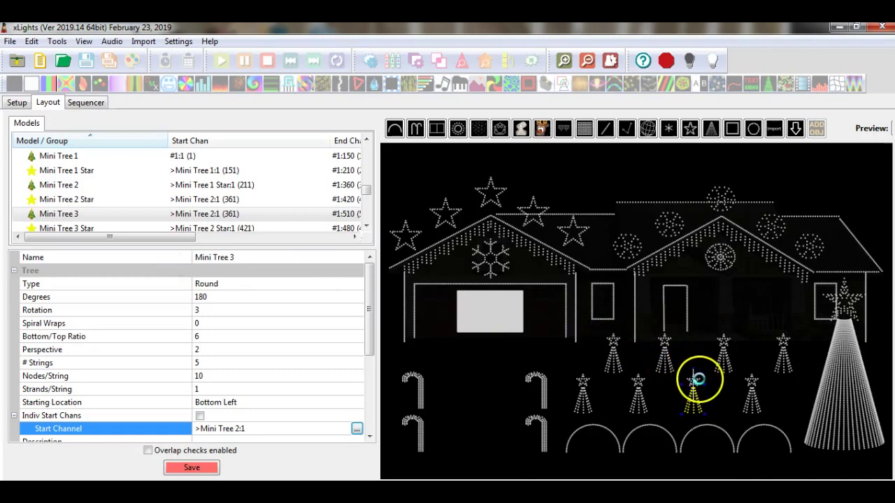
{"action": "left_click", "coordinate": [693, 381]}
Set Mini Tree 3 Star's start channel to End of Model Mini Tree 3, channel 571
{"action": "left_click", "coordinate": [702, 375]}
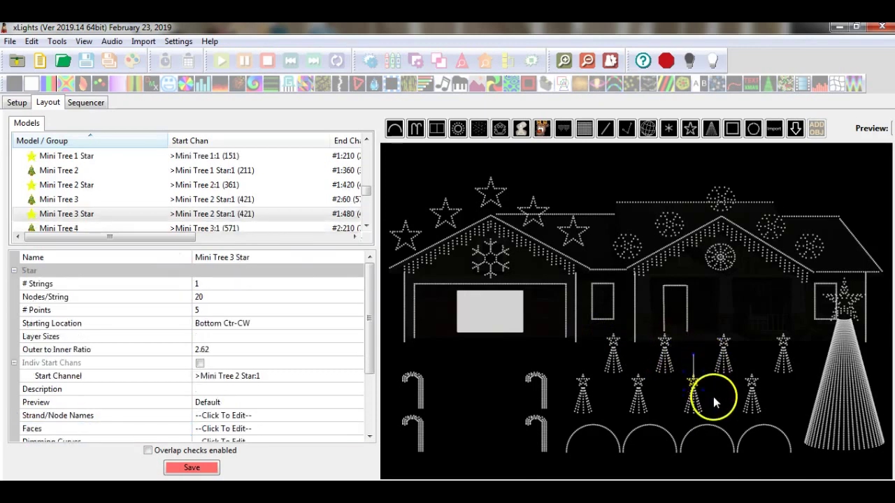
{"action": "left_click_drag", "start_coordinate": [700, 379], "coordinate": [697, 409]}
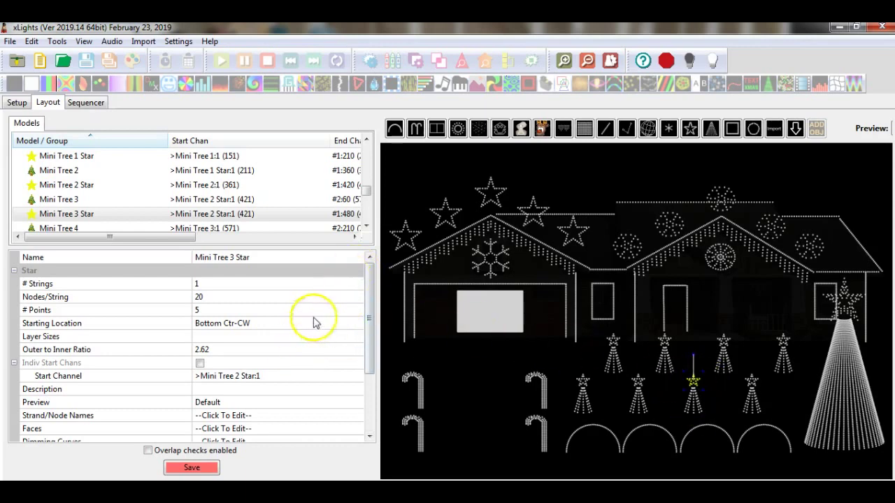
{"action": "left_click", "coordinate": [307, 377]}
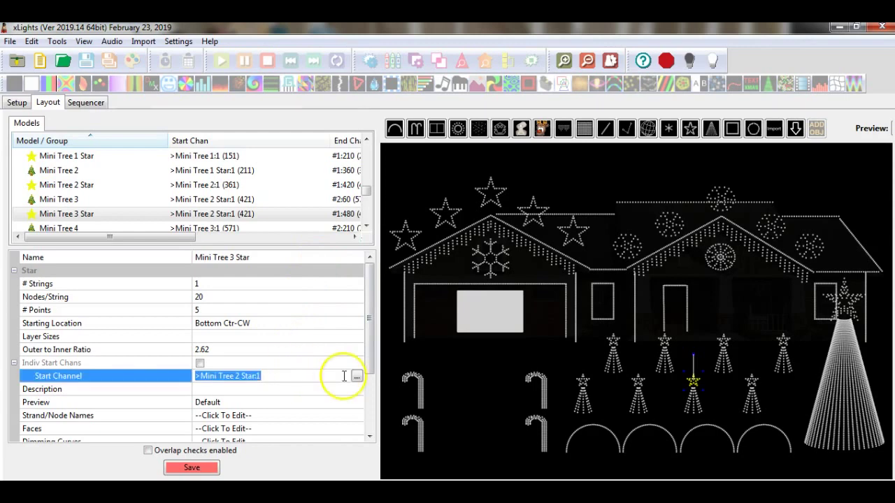
{"action": "left_click", "coordinate": [357, 376]}
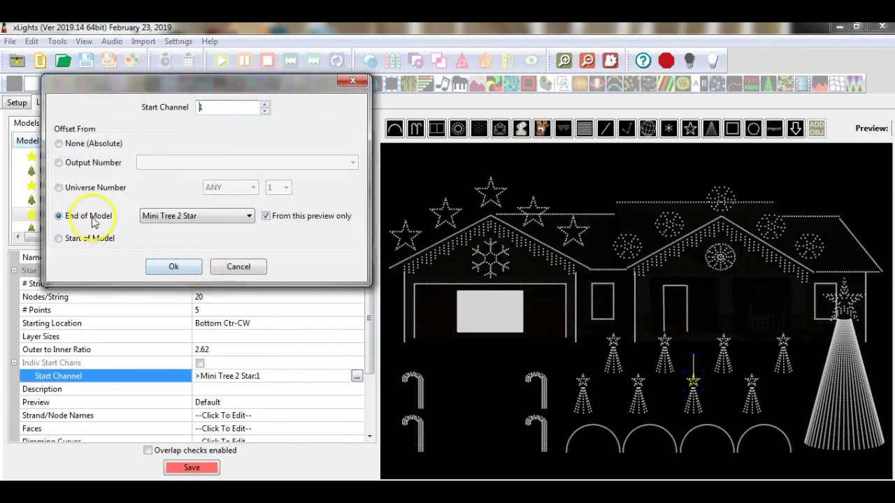
{"action": "left_click", "coordinate": [248, 218]}
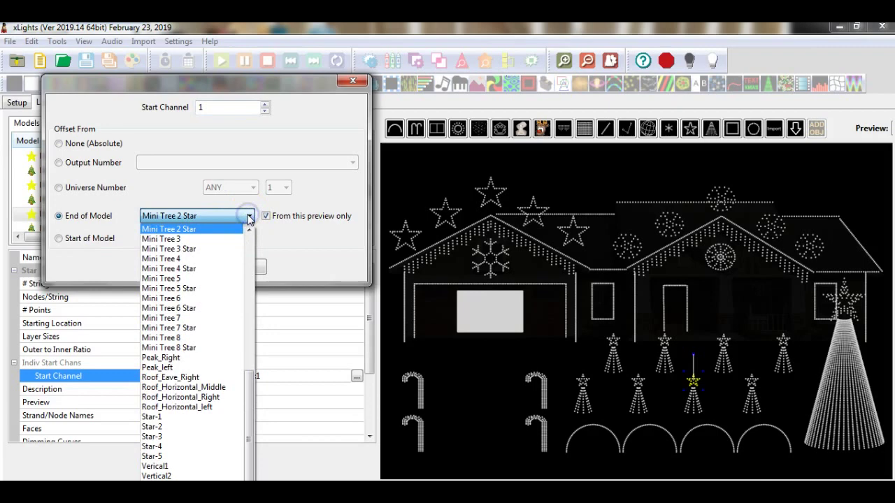
{"action": "left_click", "coordinate": [168, 239]}
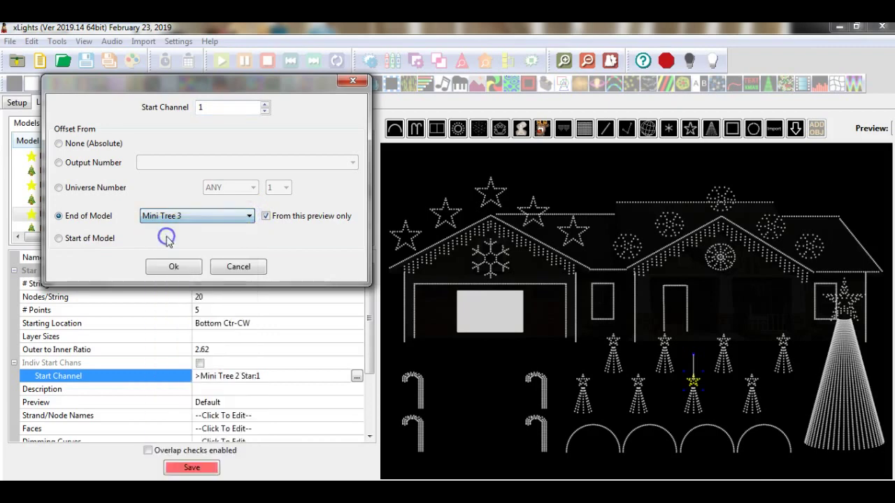
{"action": "left_click", "coordinate": [173, 267]}
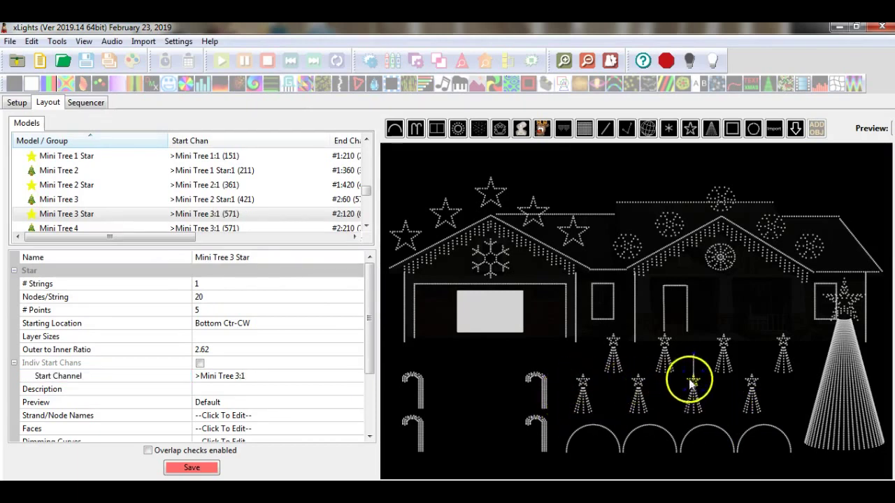
{"action": "left_click", "coordinate": [753, 407]}
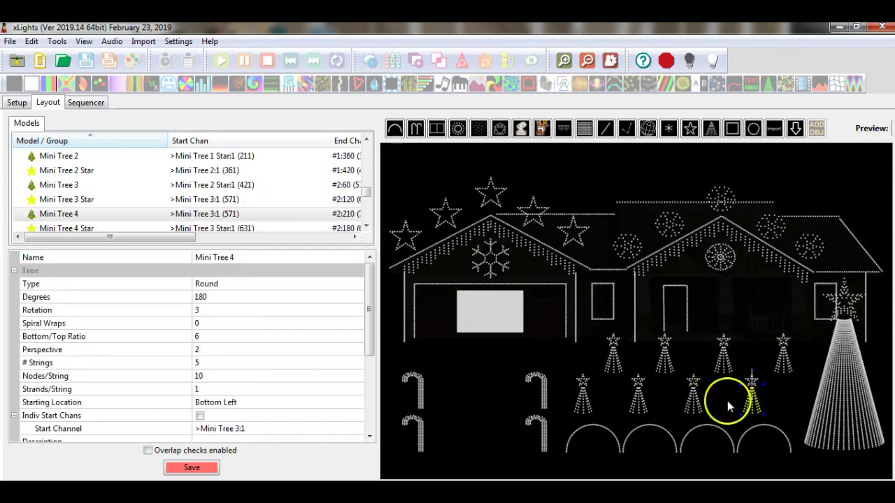
Set Mini Tree 4's start channel to End of Model Mini Tree 3 Star, channel 631
{"action": "left_click", "coordinate": [336, 430]}
{"action": "left_click", "coordinate": [357, 429]}
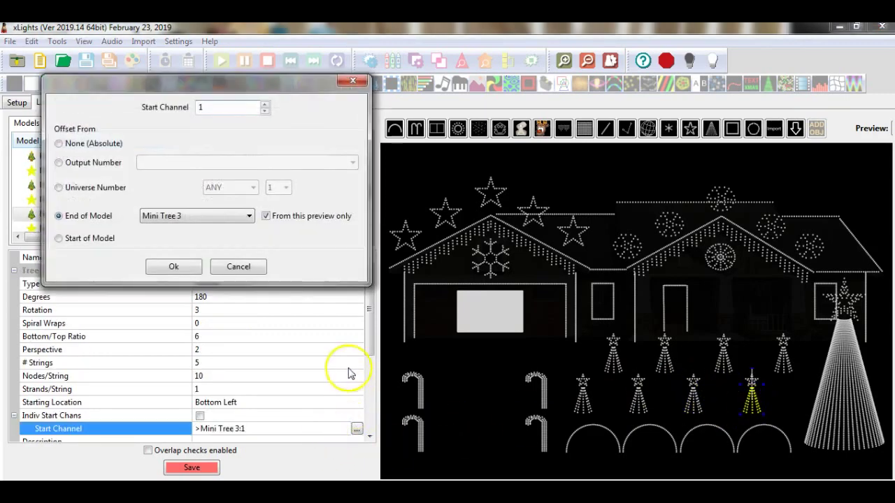
{"action": "left_click", "coordinate": [249, 216]}
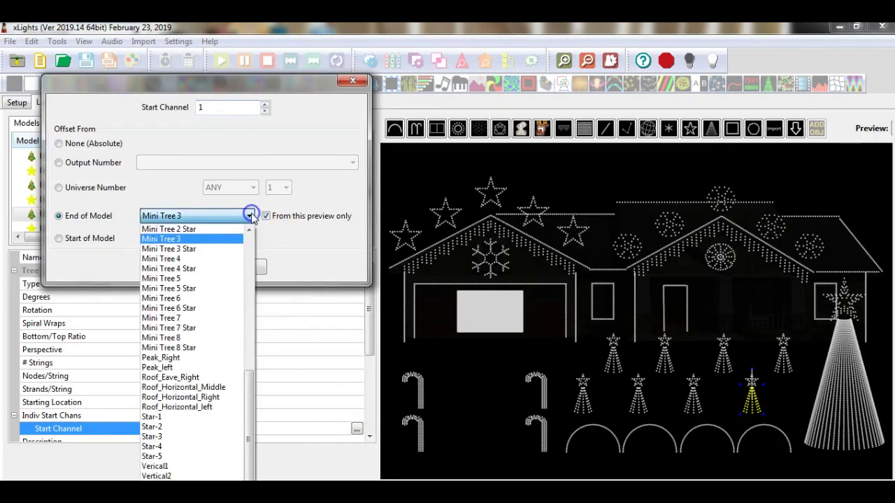
{"action": "left_click", "coordinate": [192, 250]}
{"action": "left_click", "coordinate": [185, 268]}
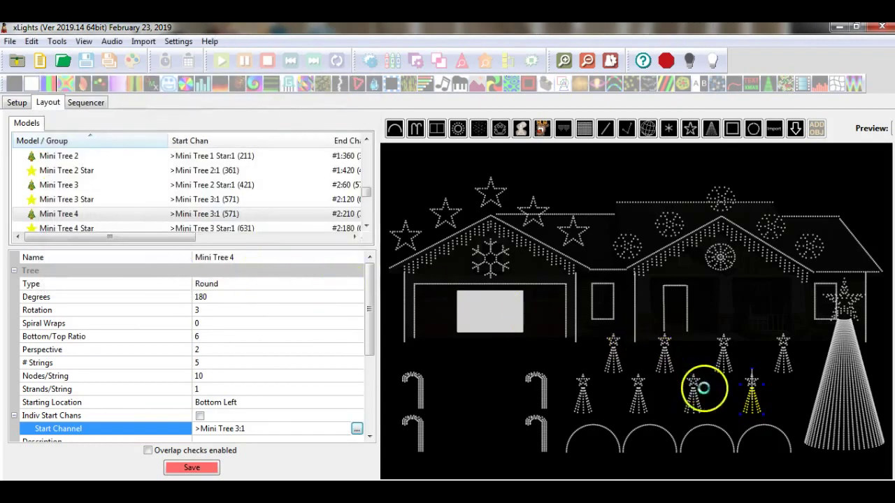
{"action": "left_click", "coordinate": [752, 381]}
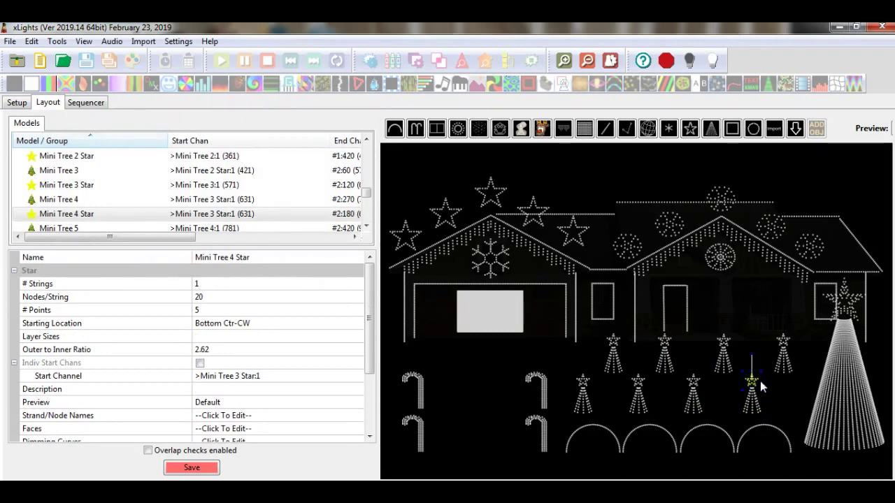
Set Mini Tree 4 Star's start channel to End of Model Mini Tree 4, channel 781
{"action": "left_click", "coordinate": [328, 375]}
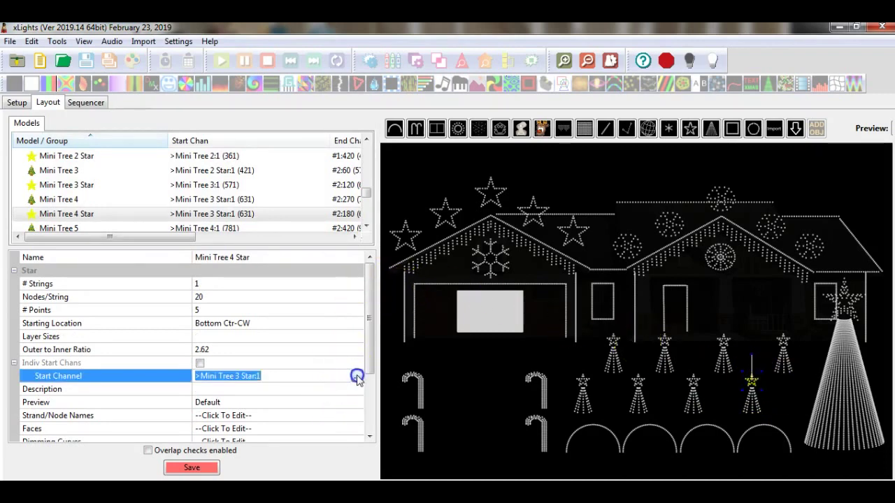
{"action": "left_click", "coordinate": [357, 377]}
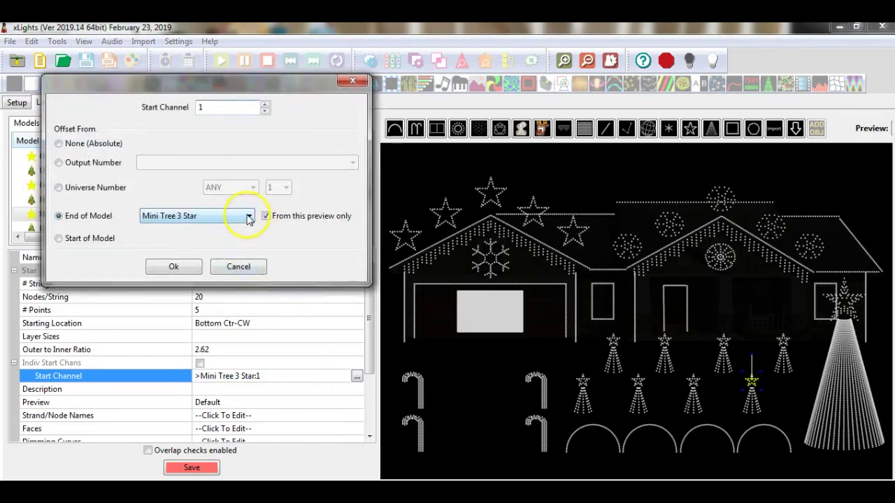
{"action": "left_click", "coordinate": [248, 218]}
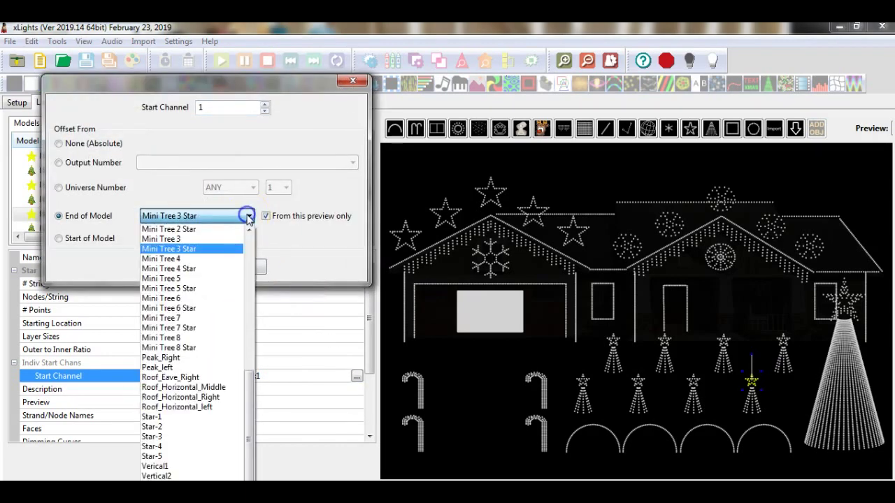
{"action": "left_click", "coordinate": [161, 260]}
{"action": "left_click", "coordinate": [171, 267]}
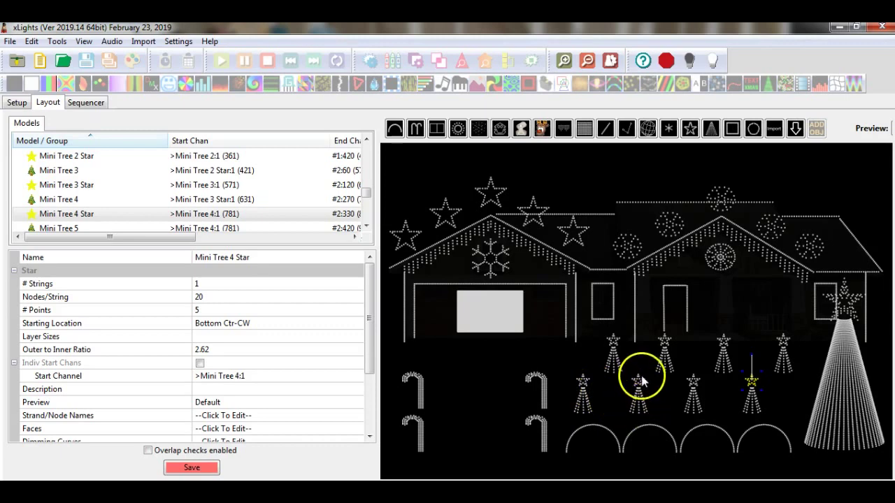
Review the start channels of Mini Tree 3, Mini Tree 3 Star and Mini Tree 4, then reselect Mini Tree 4 Star
{"action": "left_click", "coordinate": [693, 411]}
{"action": "left_click", "coordinate": [692, 381]}
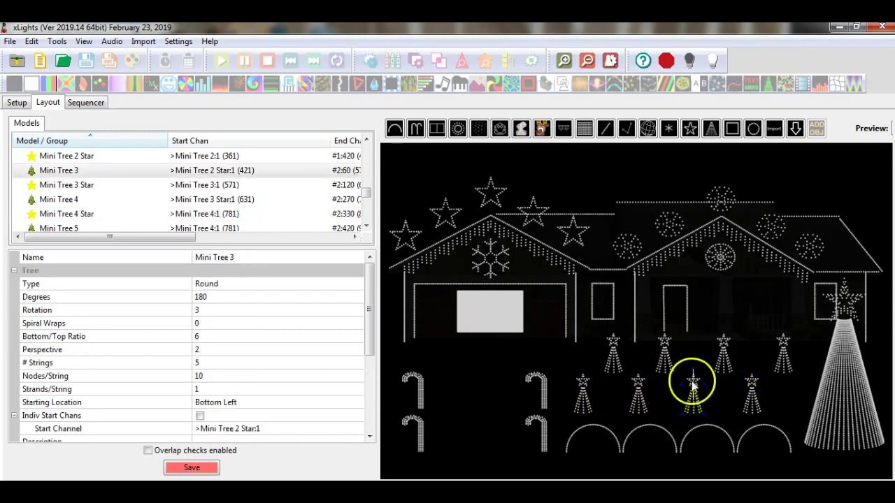
{"action": "left_click", "coordinate": [746, 407]}
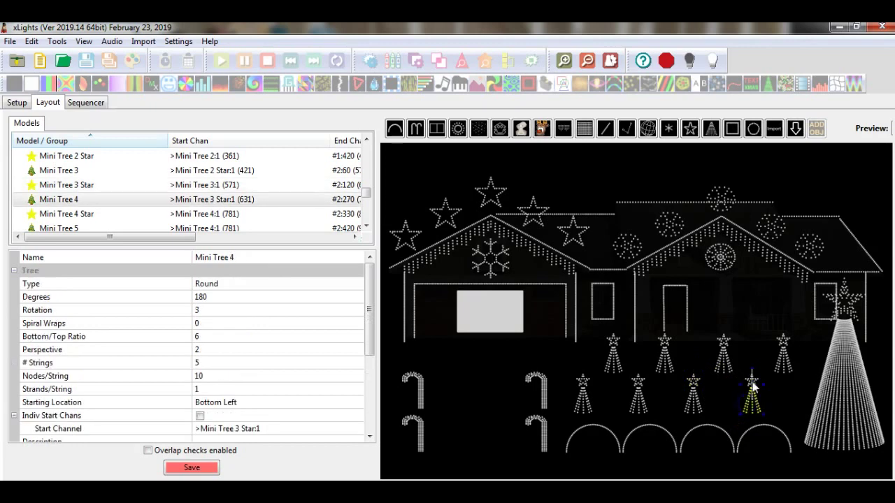
{"action": "left_click", "coordinate": [752, 381]}
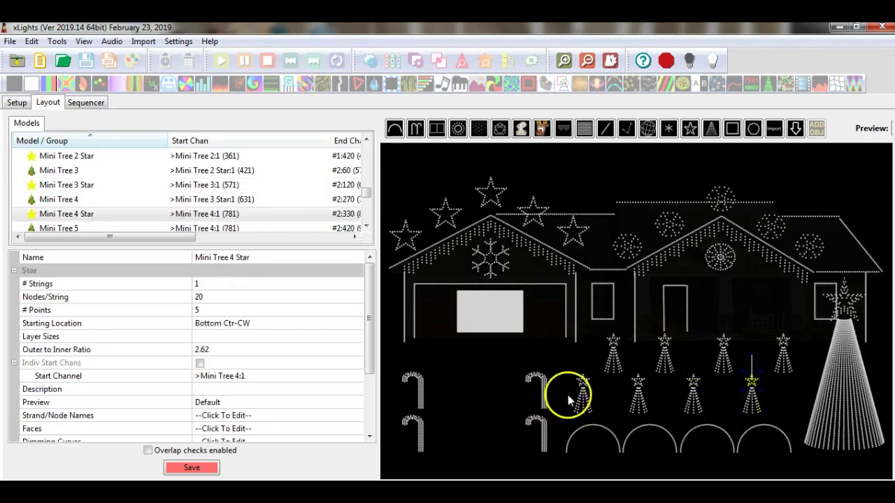
Set Mini Tree 4 Star's controller connection port to 1 and save the layout
{"action": "left_click_drag", "start_coordinate": [365, 335], "coordinate": [364, 426]}
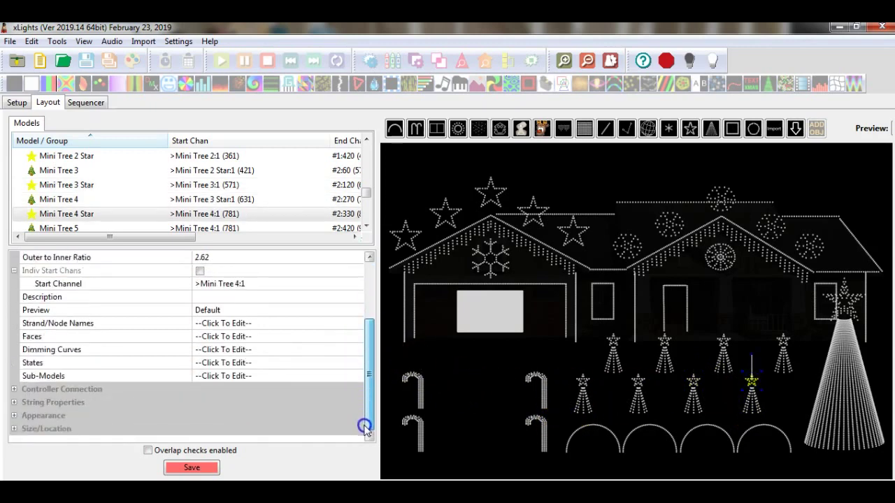
{"action": "left_click", "coordinate": [14, 389]}
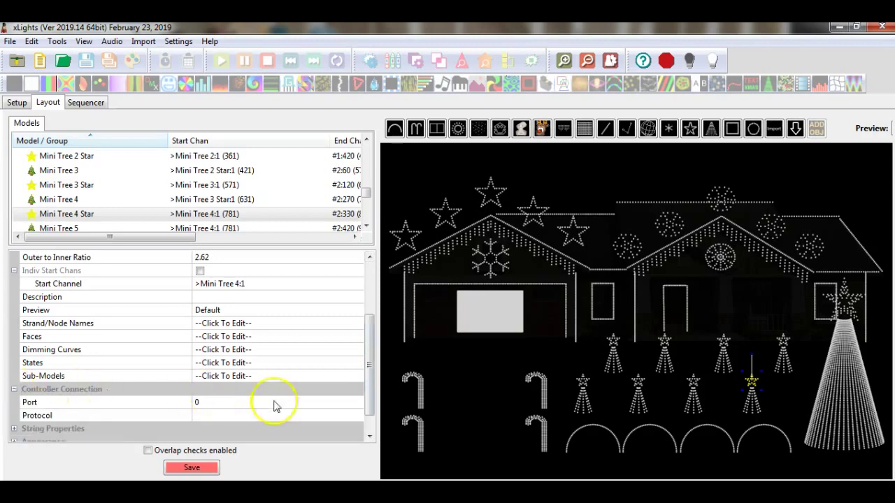
{"action": "left_click", "coordinate": [208, 401]}
{"action": "type", "text": "1"}
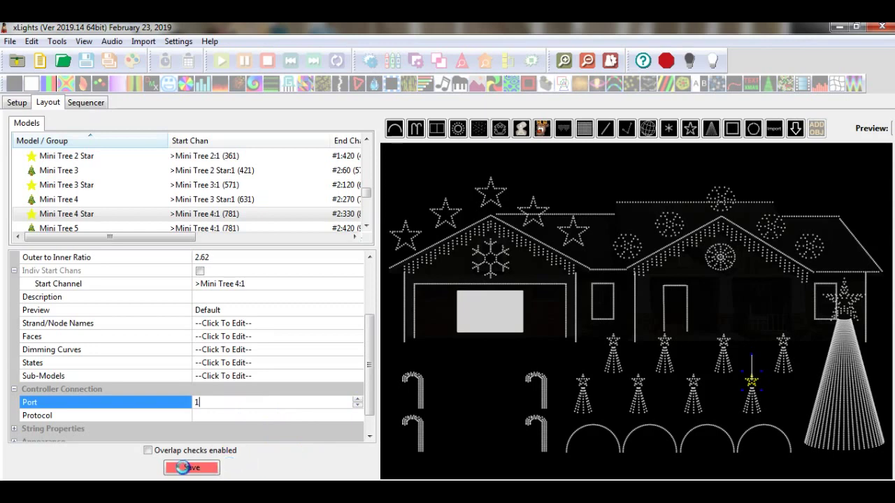
{"action": "left_click", "coordinate": [204, 469]}
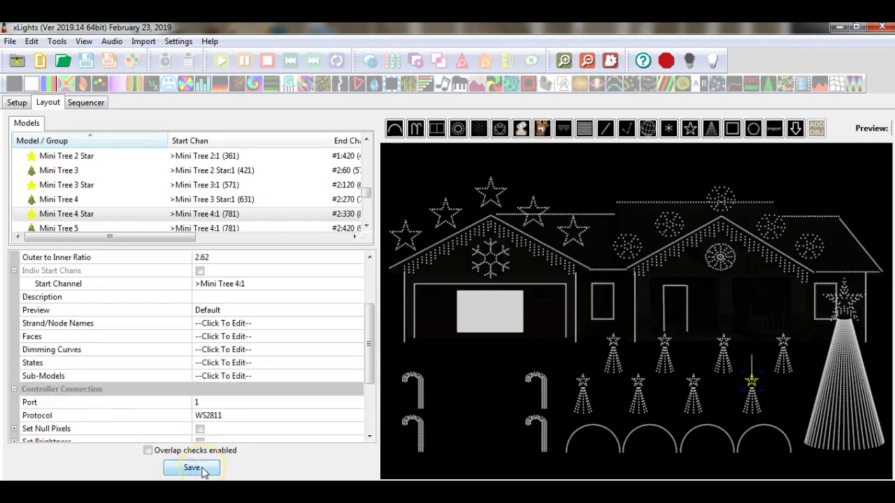